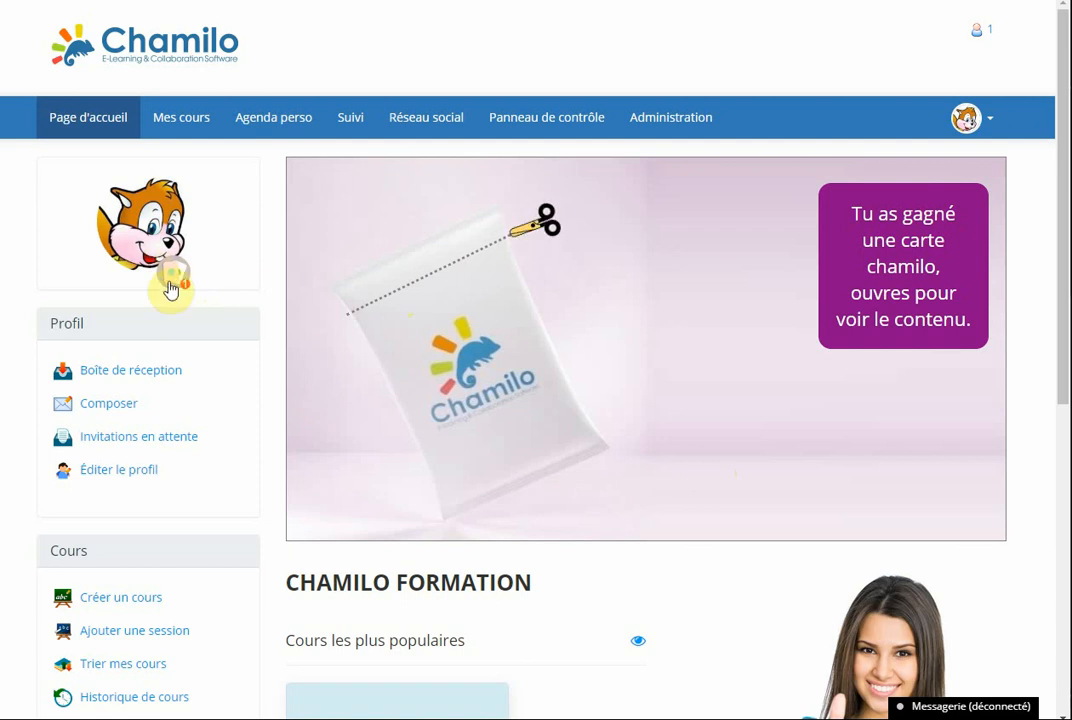
- On the home page, cut open the Chamilo card pack, reveal its card on the puzzle board and open the picture gallery
click(94, 118)
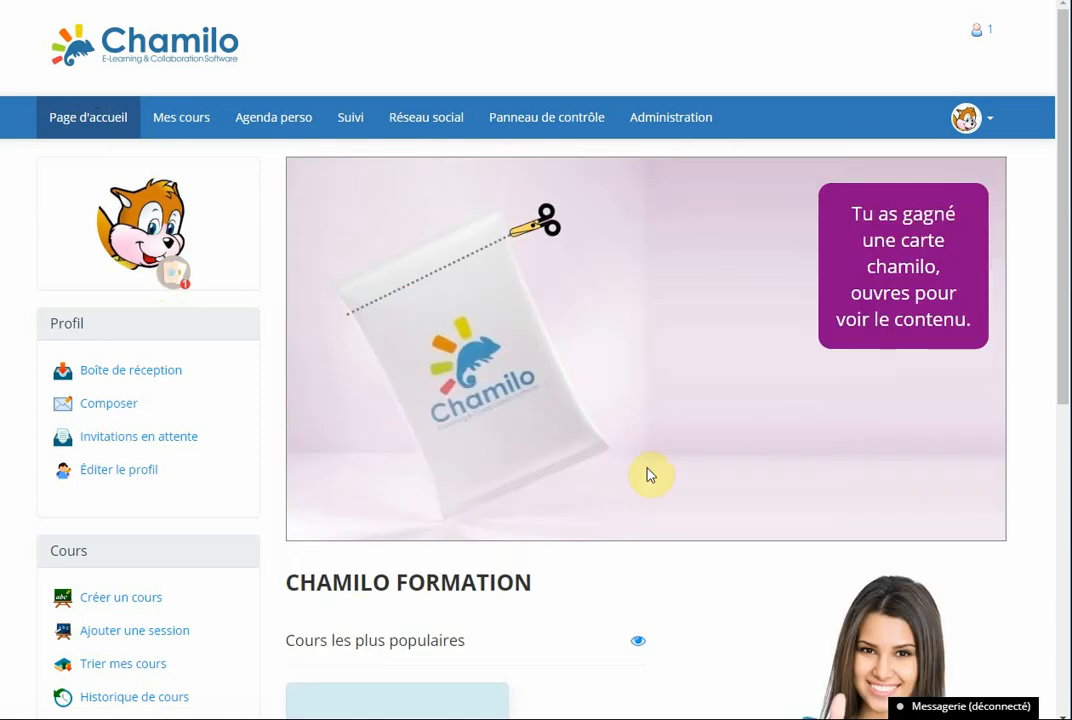
click(560, 245)
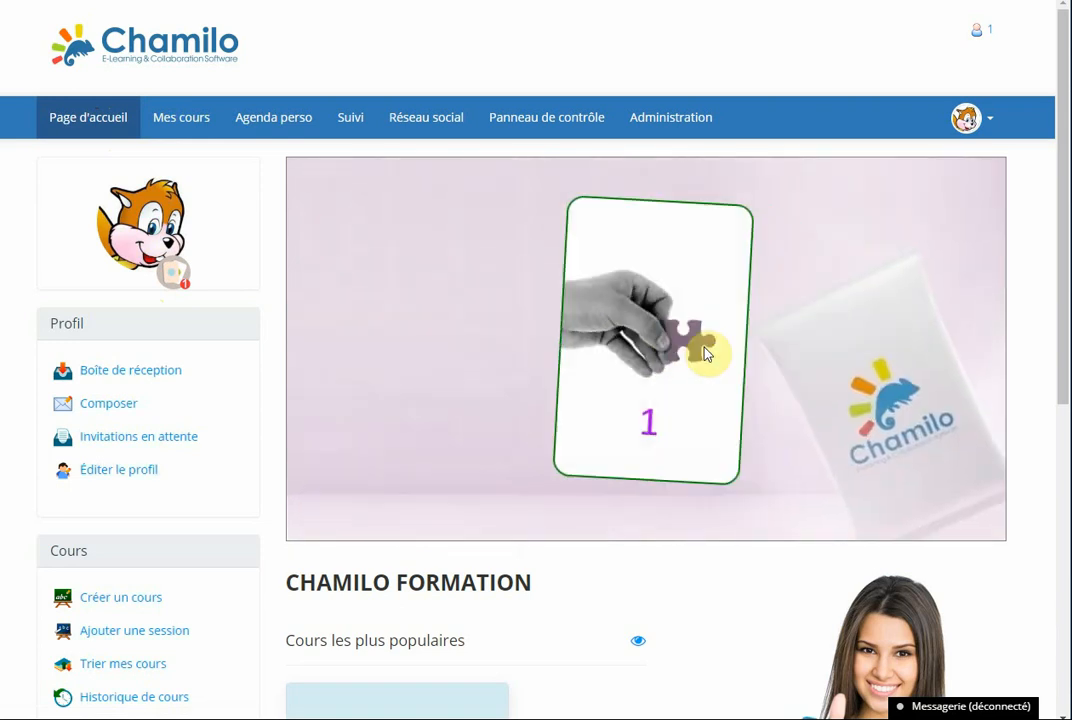
click(651, 318)
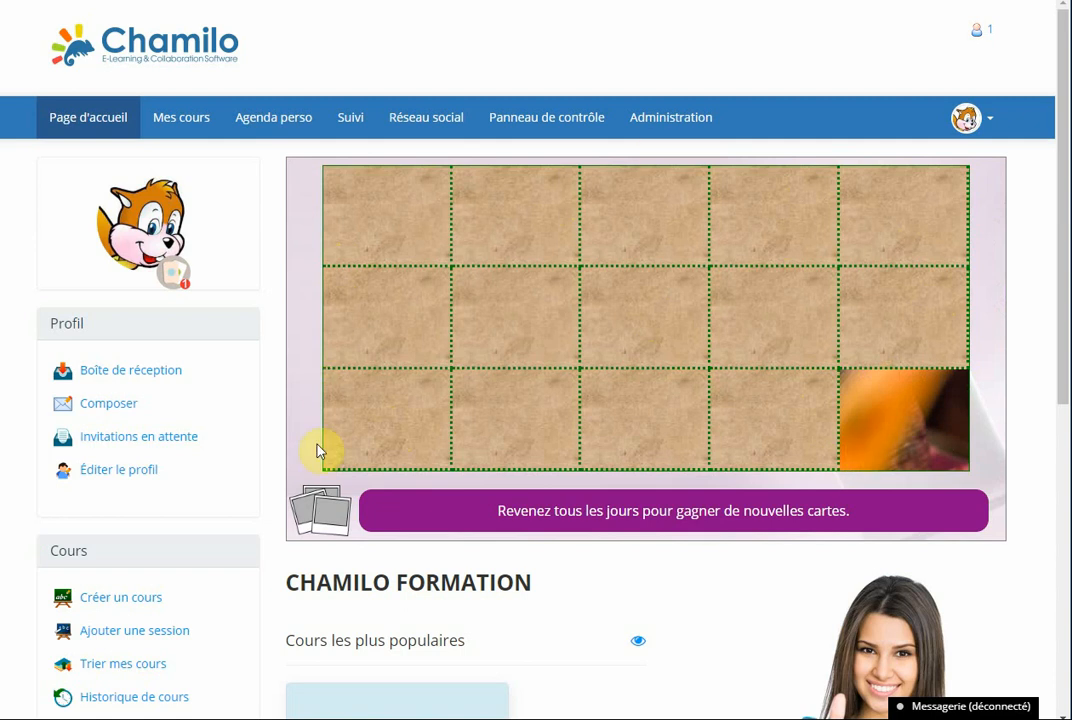
click(318, 510)
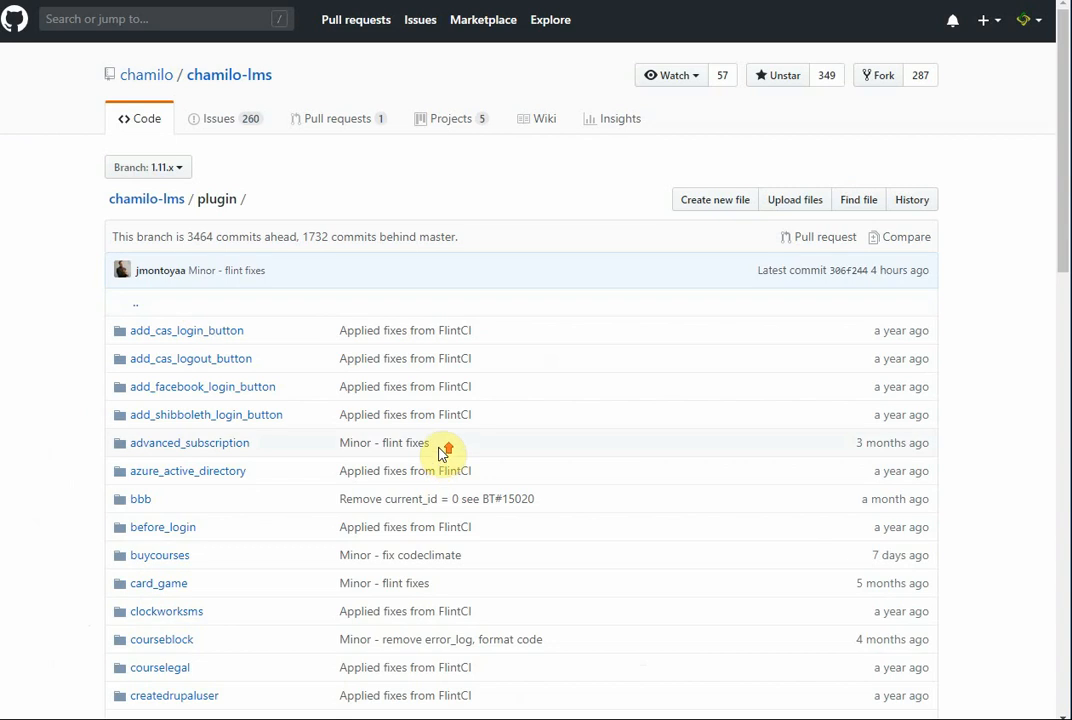
- Switch to GitHub and look through the plugin directory of the chamilo-lms repository on branch 1.11.x
drag(315, 78, 53, 132)
click(369, 73)
scroll(440, 475, down, 3)
scroll(433, 467, up, 3)
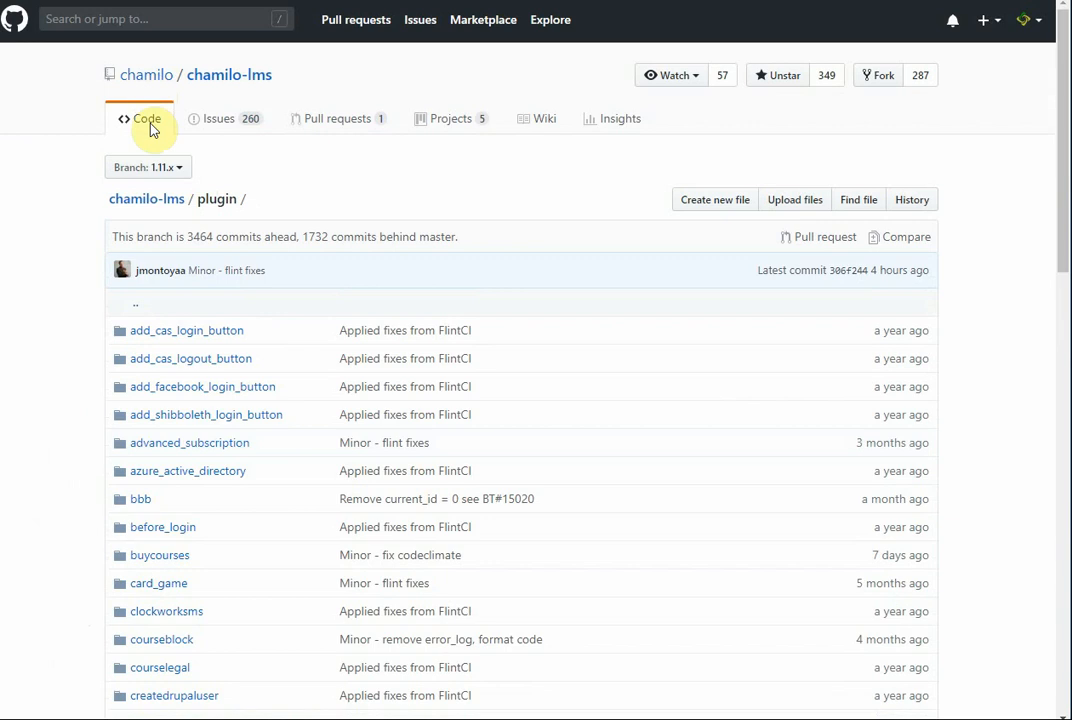
scroll(287, 402, down, 3)
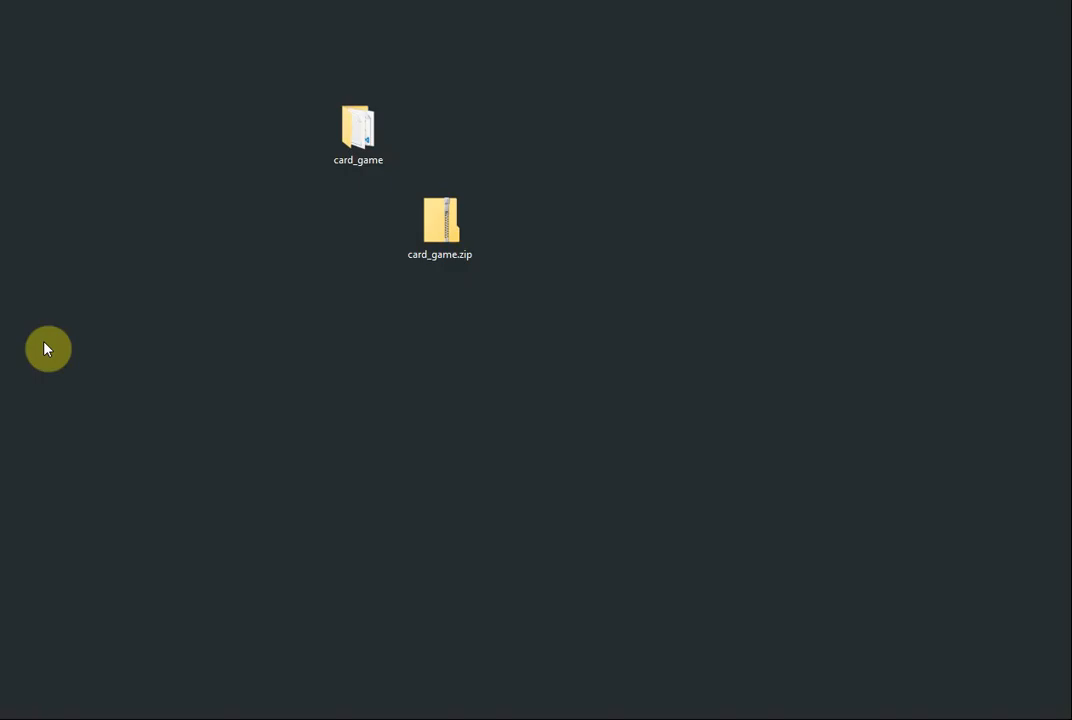
- Switch to the desktop and inspect the card_game.zip archive and the extracted card_game folder
click(447, 251)
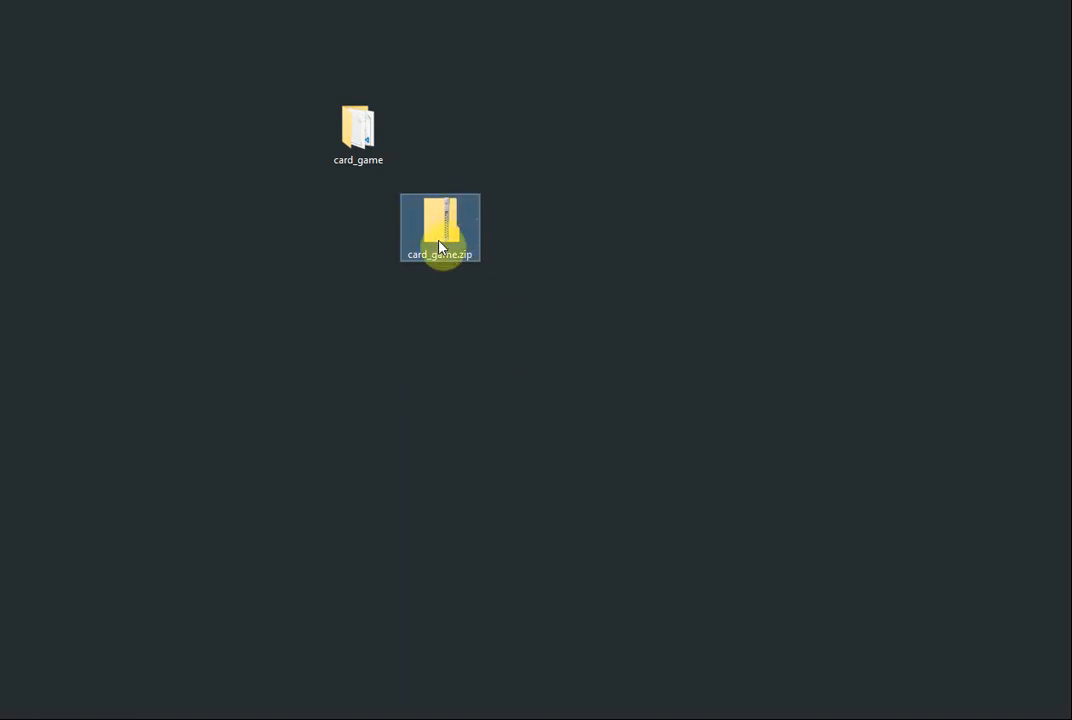
double_click(360, 130)
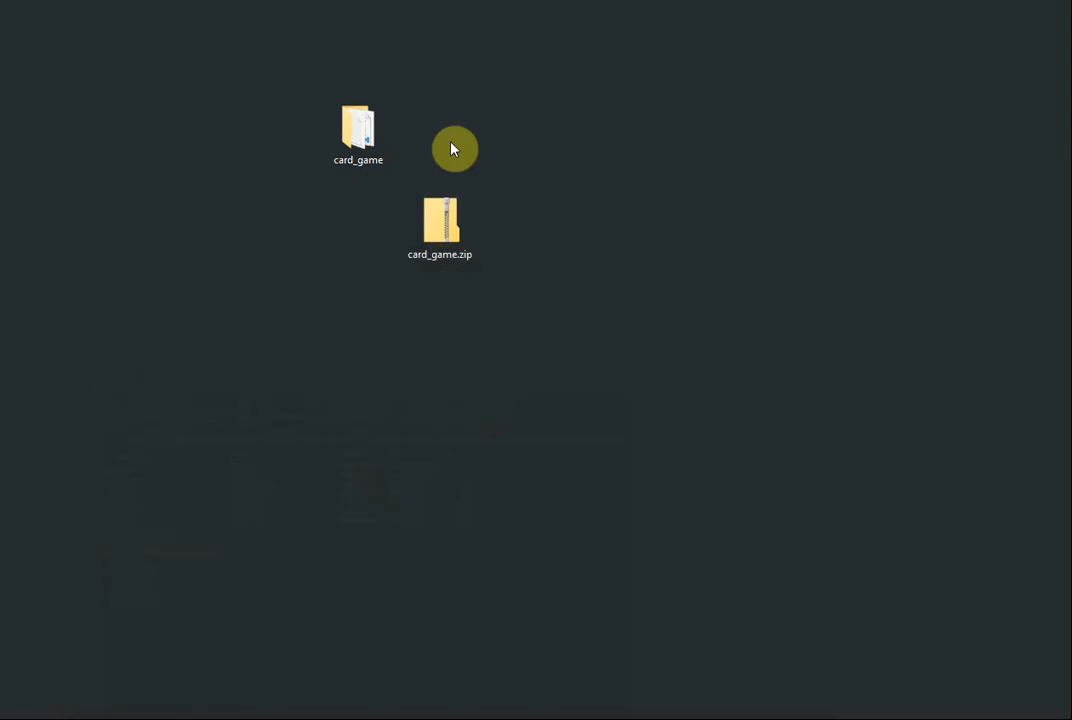
click(335, 145)
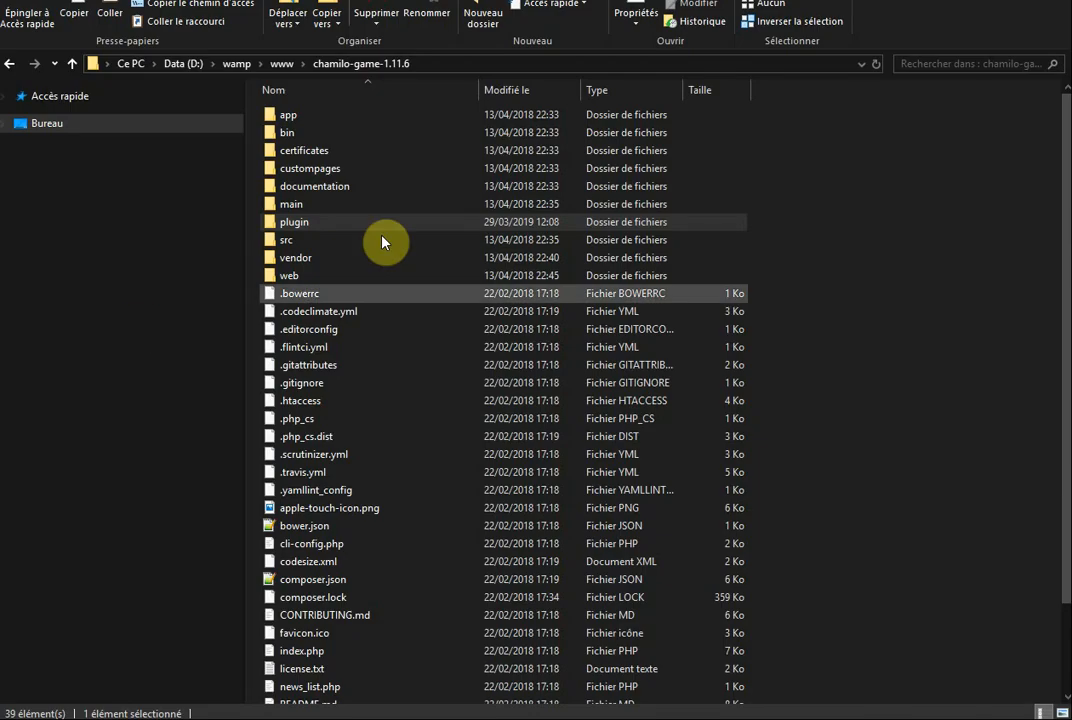
- Open the card_game folder inside the plugin directory of the chamilo-game-1.11.6 installation
click(300, 228)
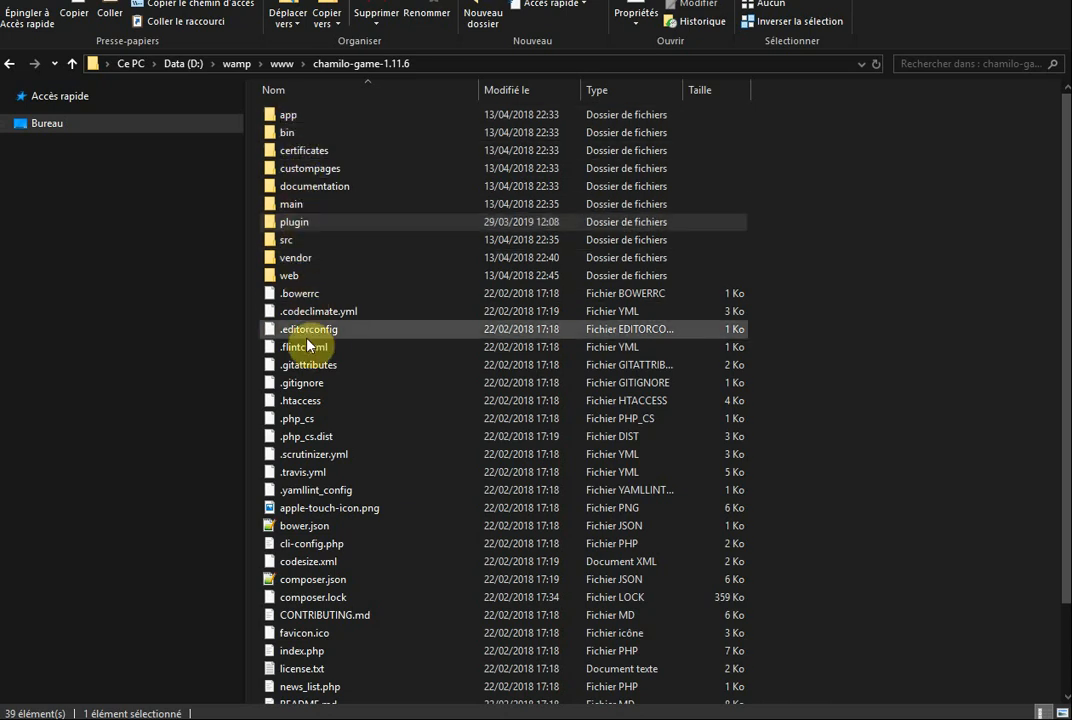
double_click(289, 224)
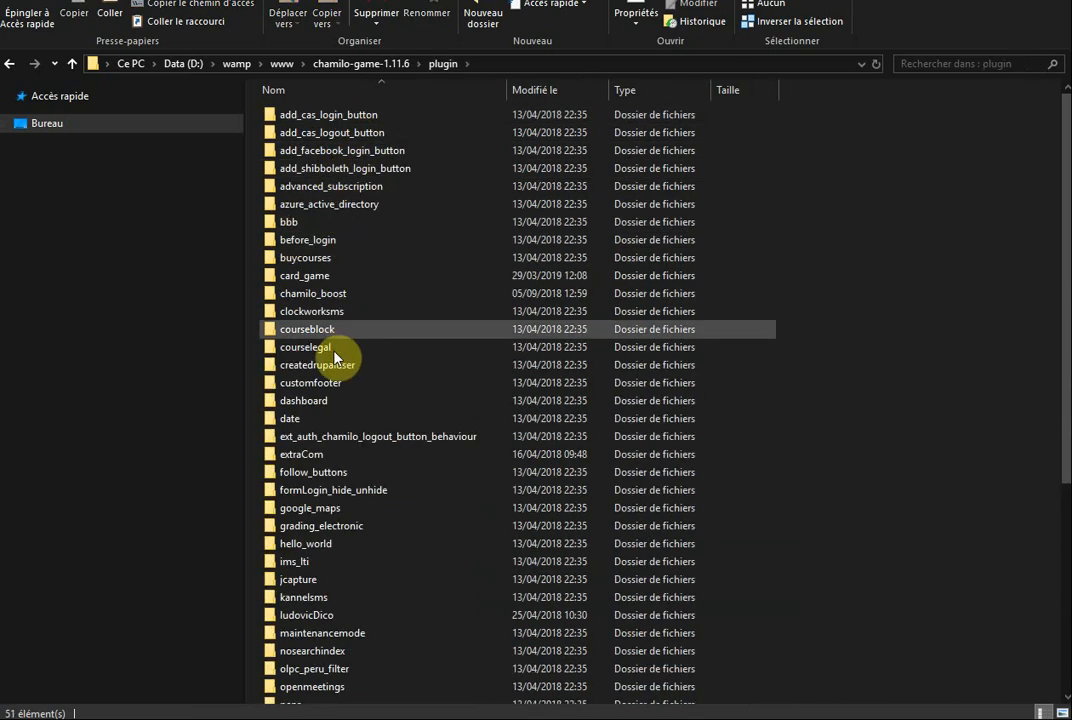
scroll(383, 495, down, 6)
scroll(388, 497, up, 6)
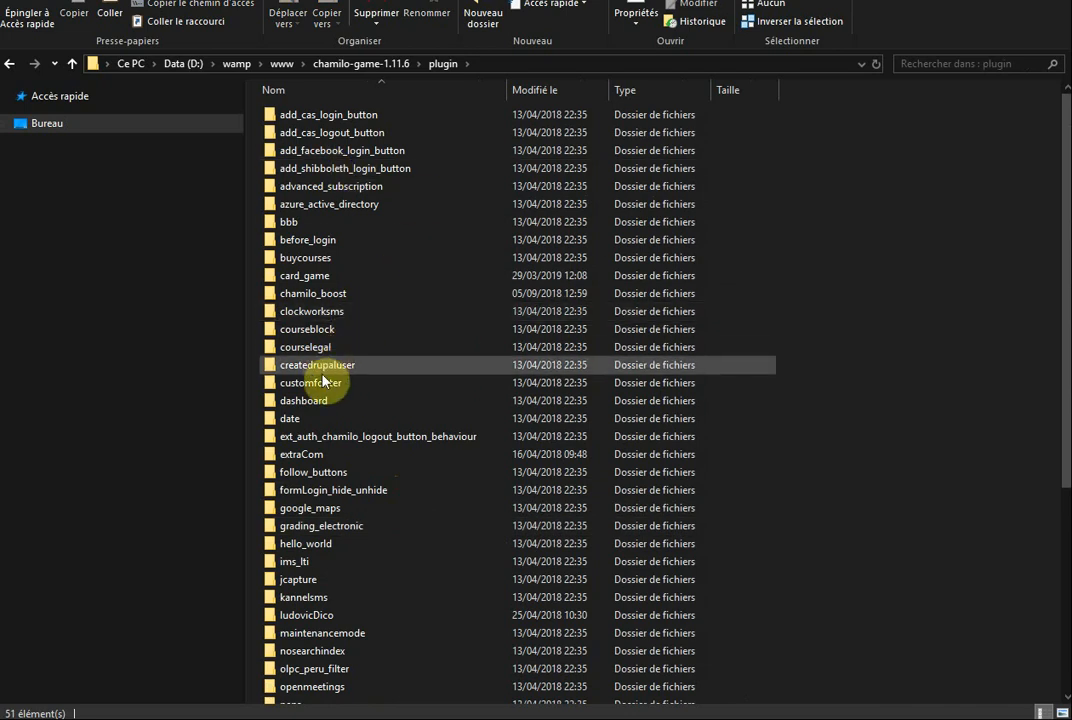
click(306, 279)
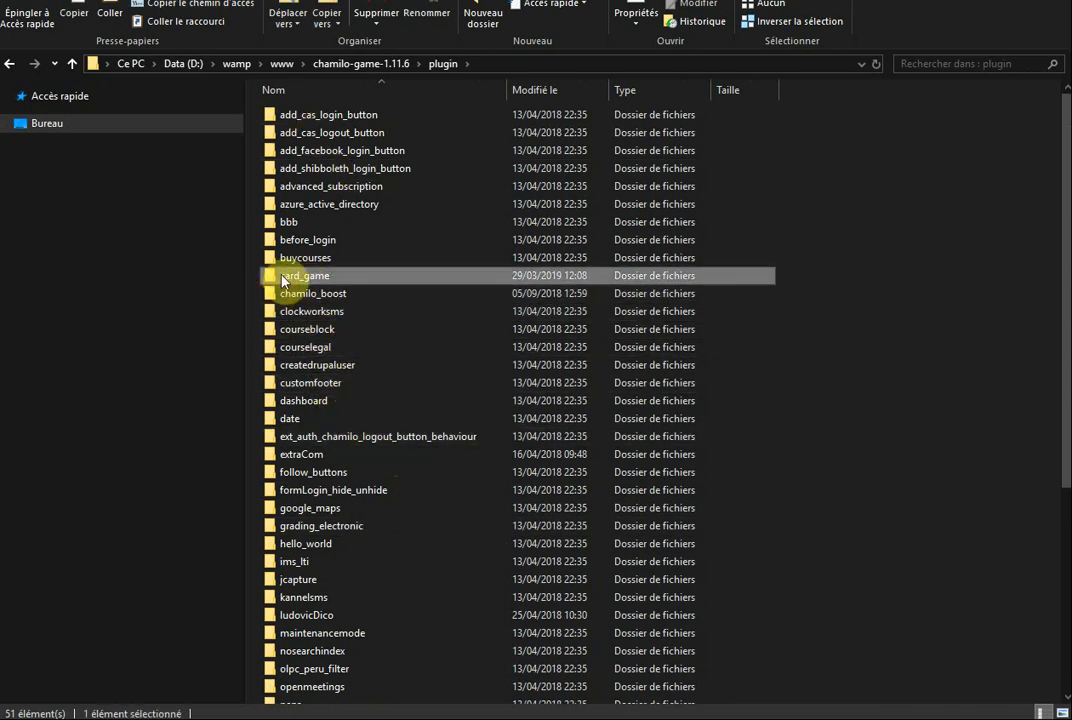
double_click(272, 277)
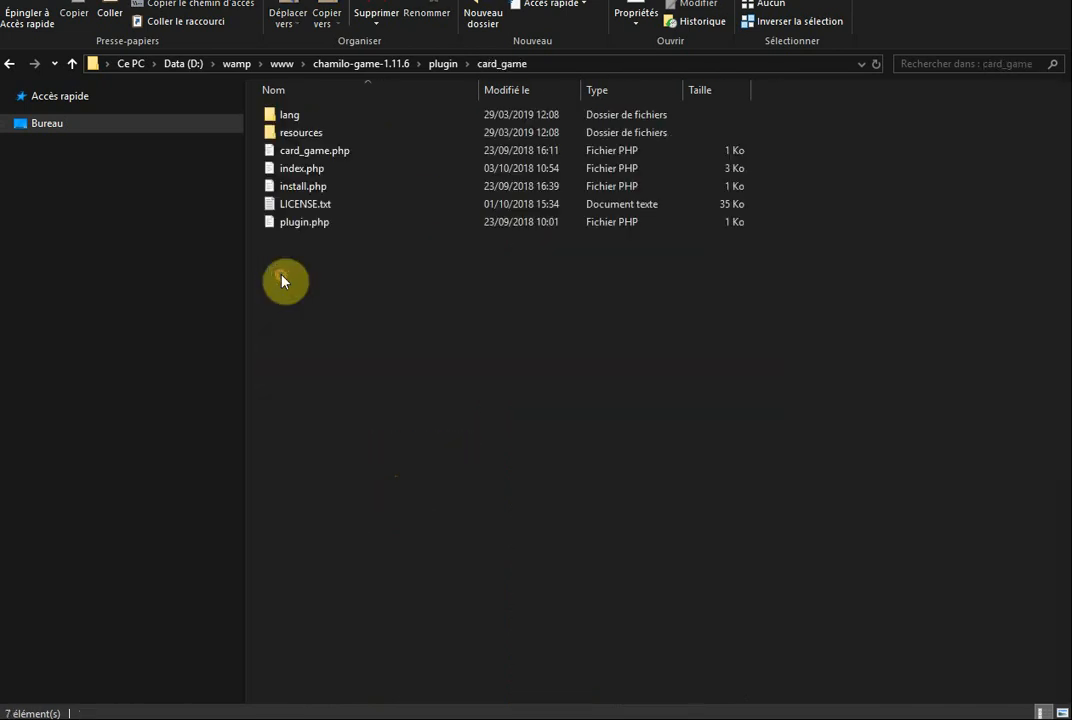
- Open the resources/css folder of card_game and look over the puzzle images img01.jpg to img04.jpg
double_click(306, 133)
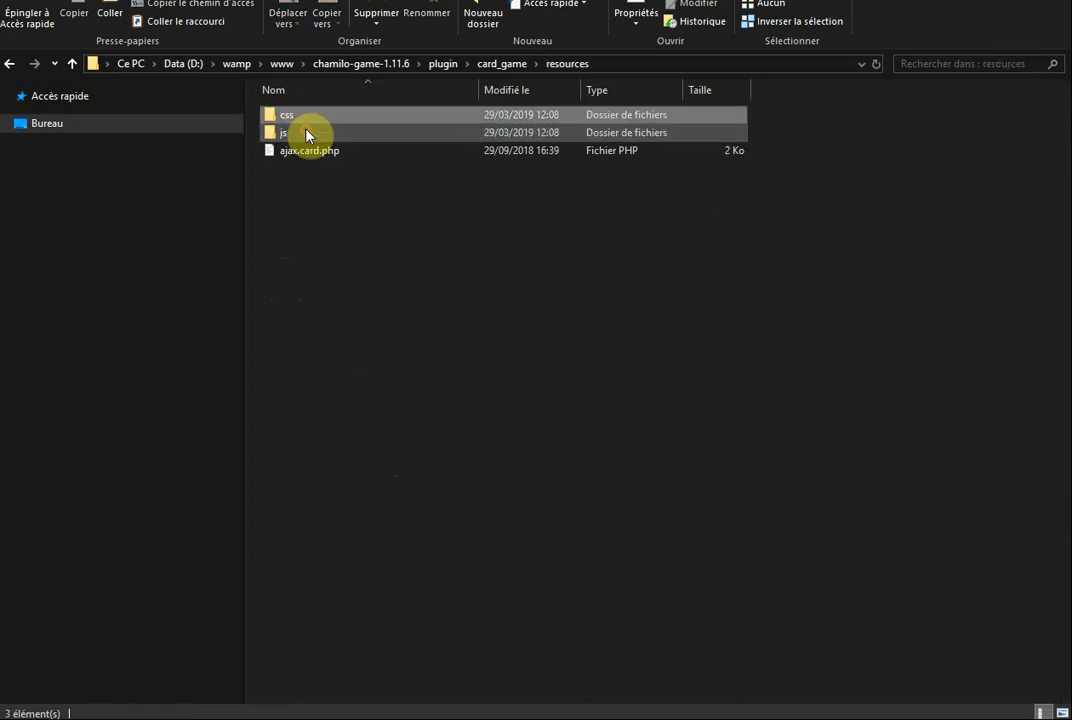
click(501, 65)
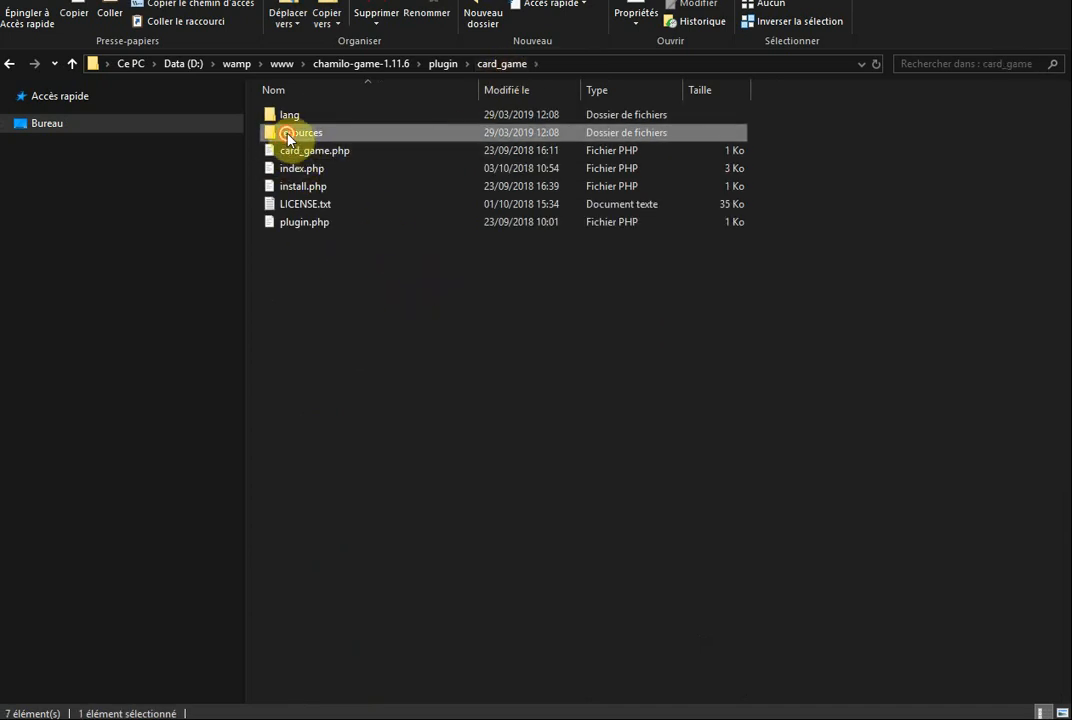
double_click(288, 136)
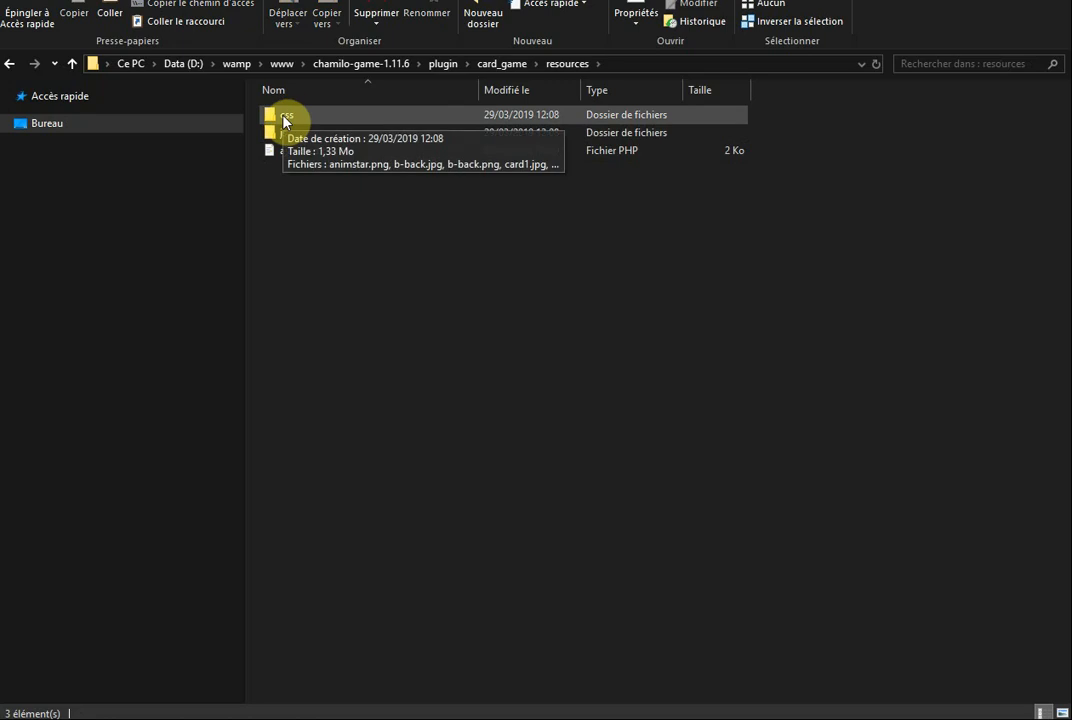
double_click(288, 119)
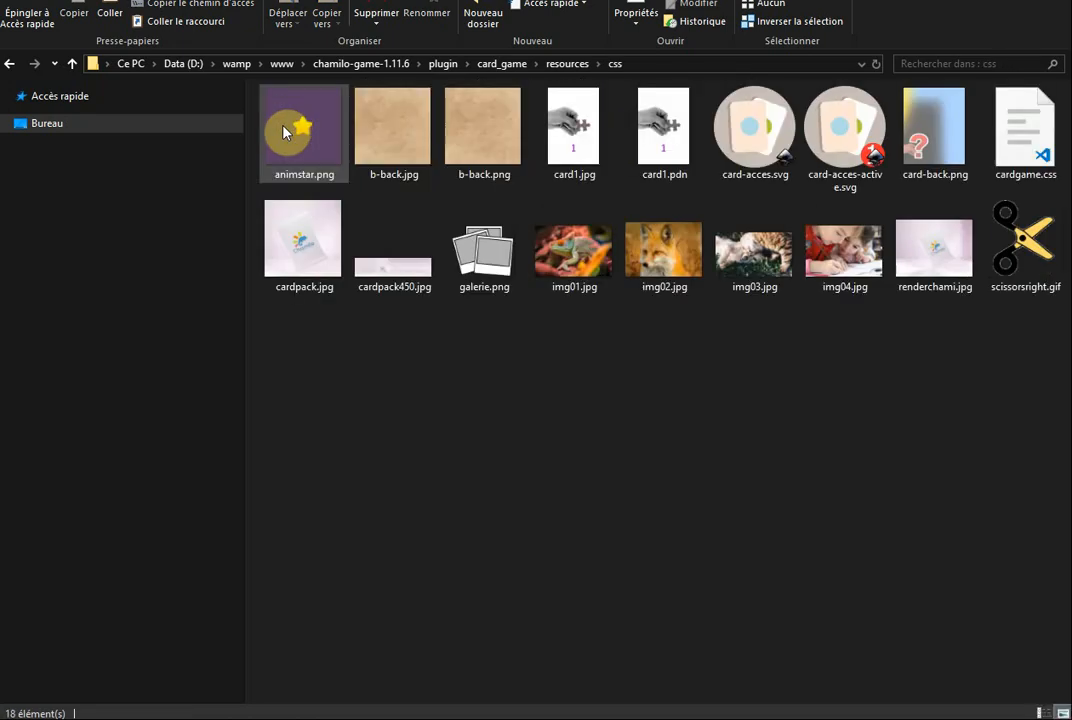
click(575, 255)
click(663, 252)
click(777, 255)
click(843, 256)
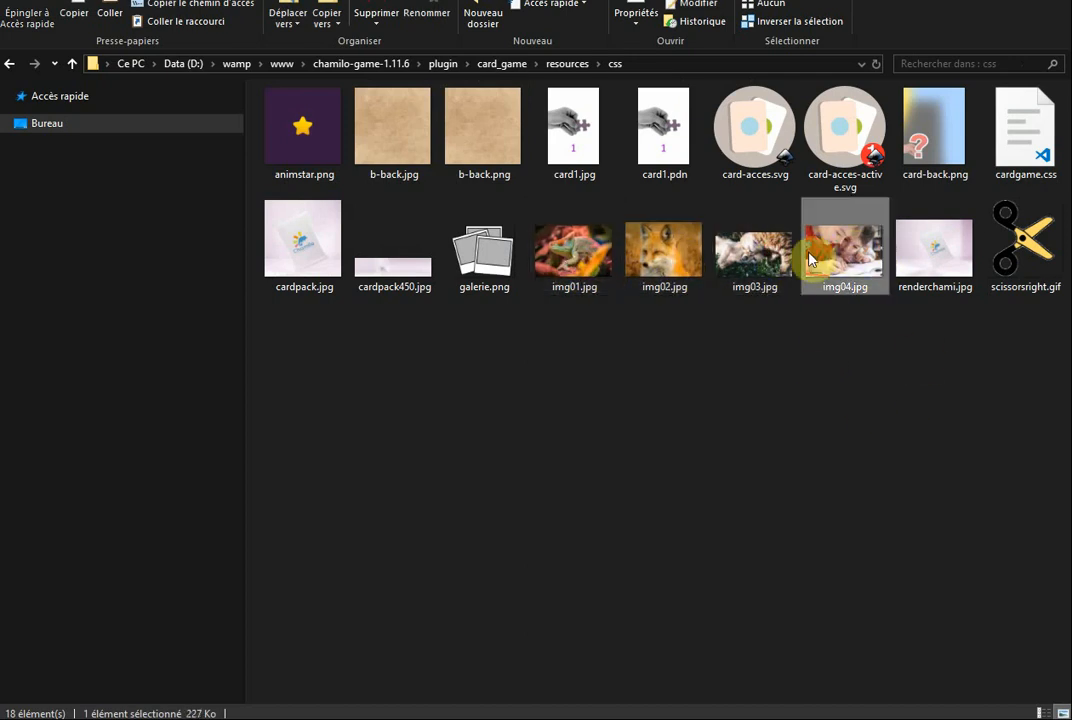
mouse_move(561, 272)
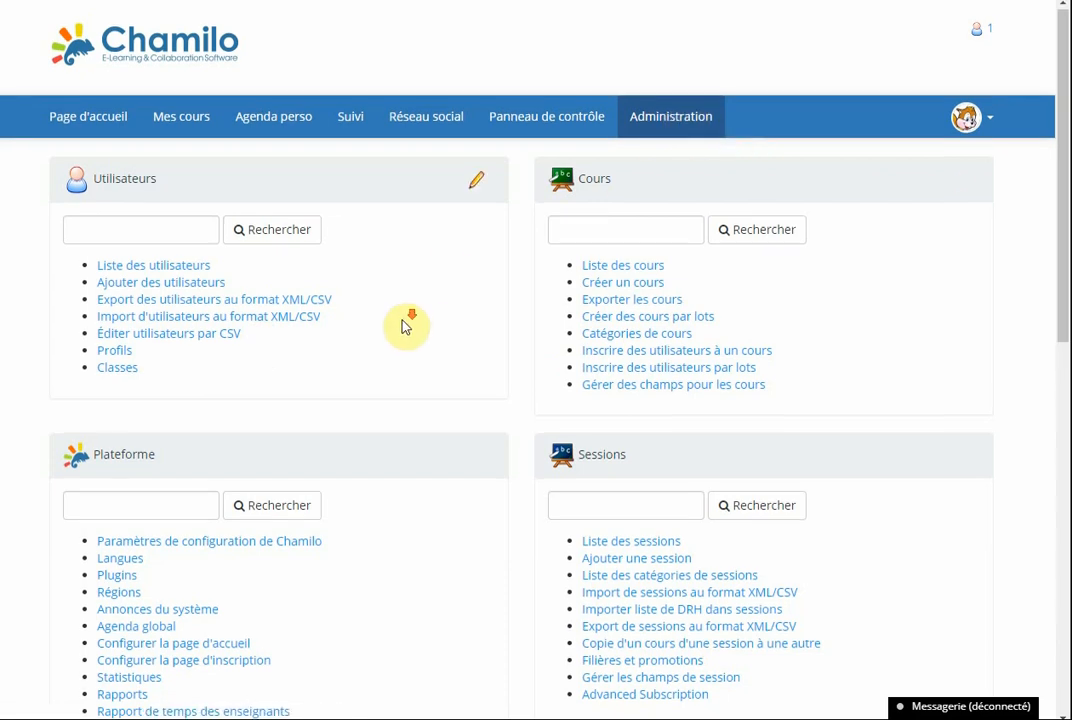
- Open the platform's plugin settings from the Chamilo administration page and activate the card_game plugin
scroll(350, 300, down, 3)
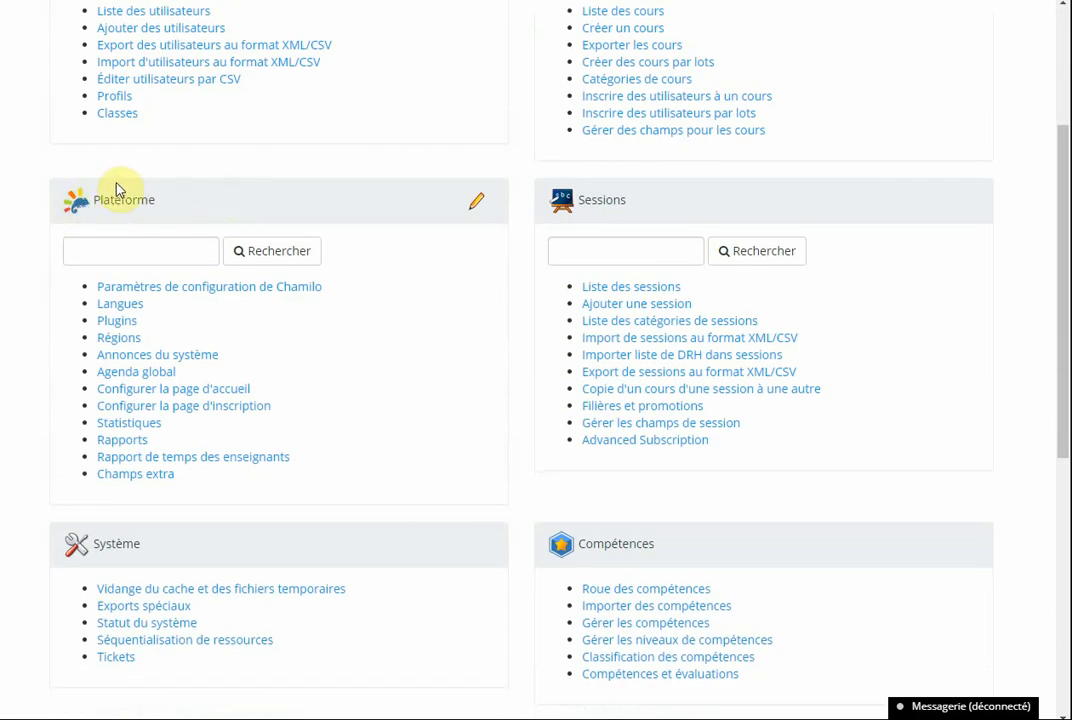
click(118, 326)
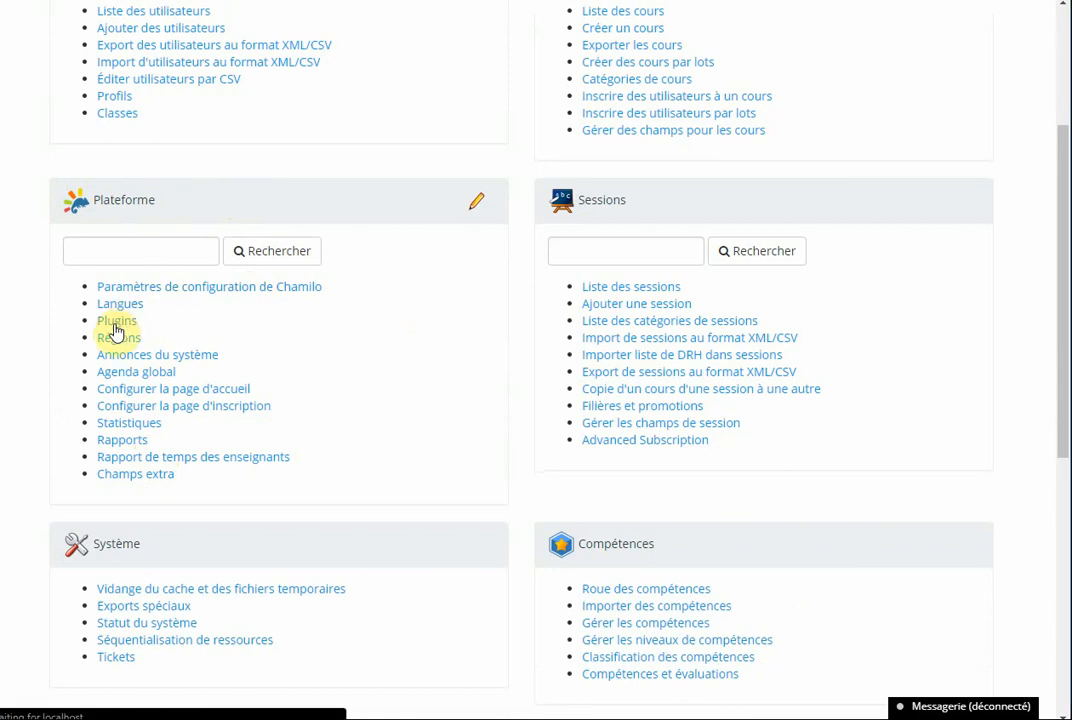
scroll(425, 490, down, 4)
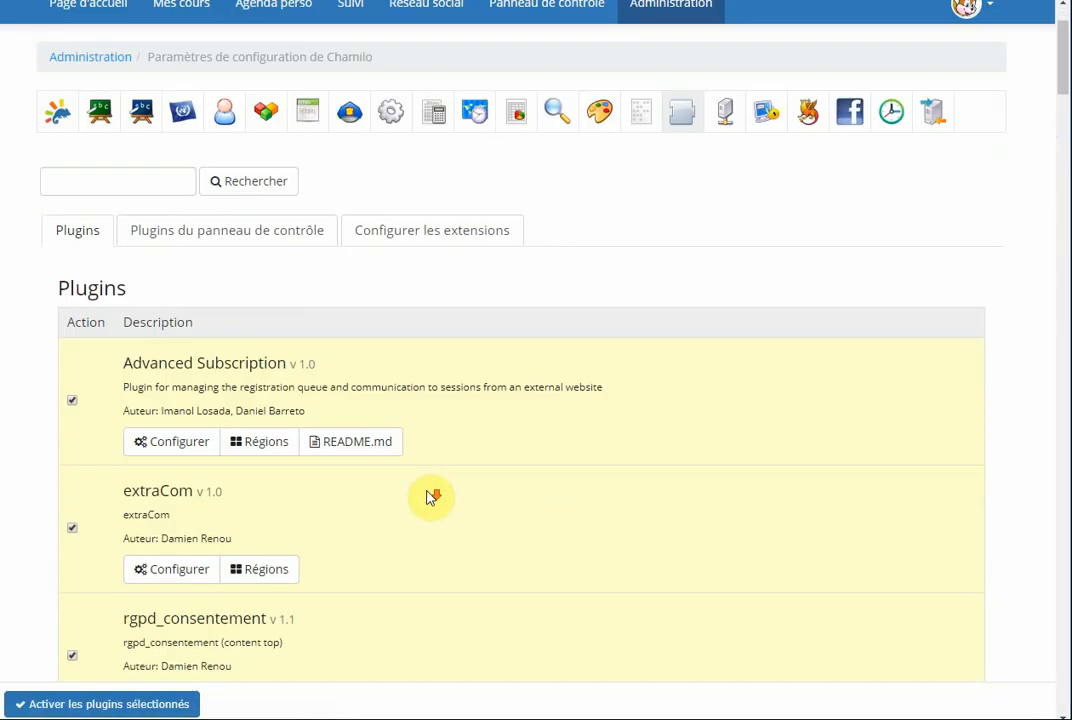
scroll(415, 488, down, 12)
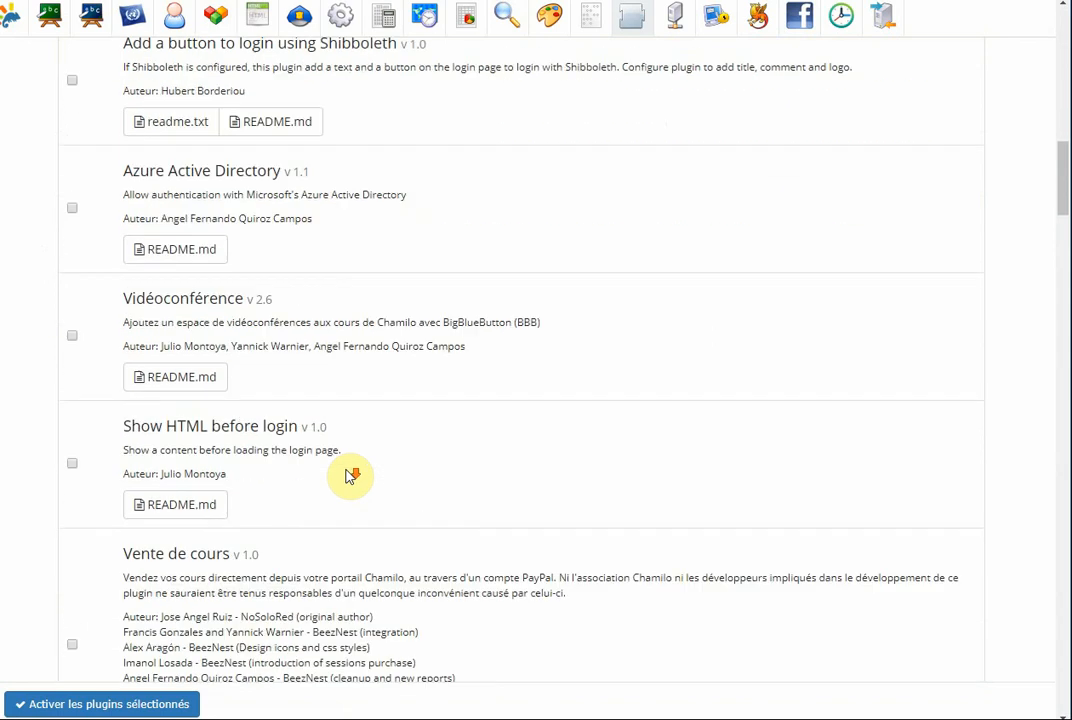
scroll(348, 476, down, 3)
scroll(347, 476, up, 2)
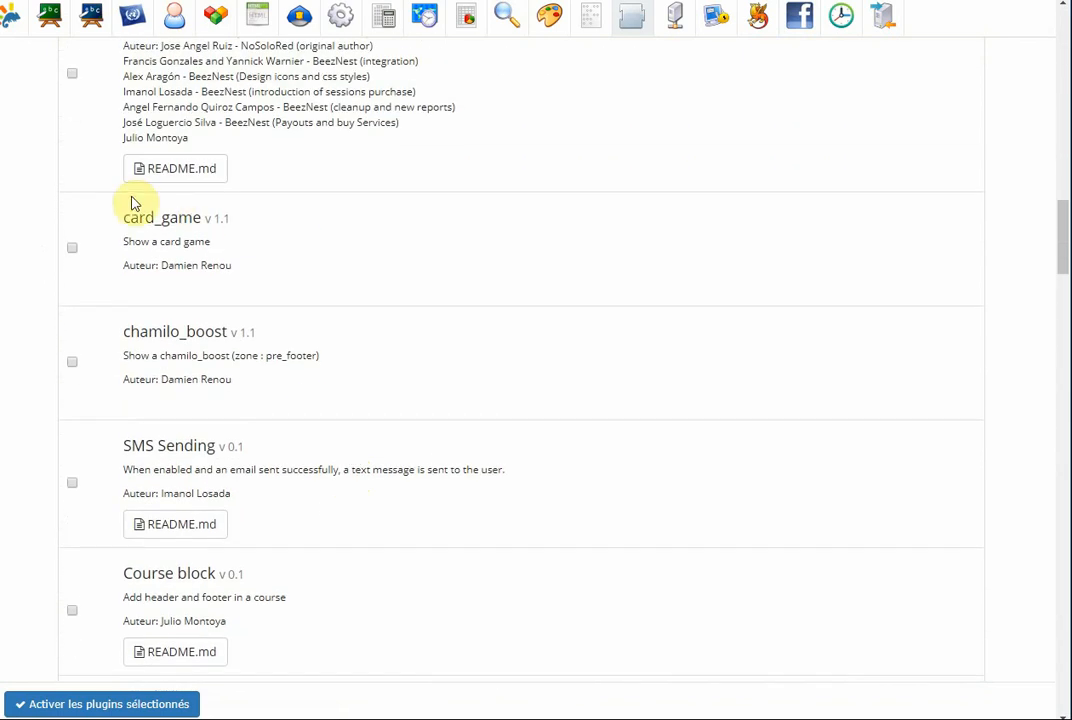
drag(126, 222, 242, 222)
click(380, 298)
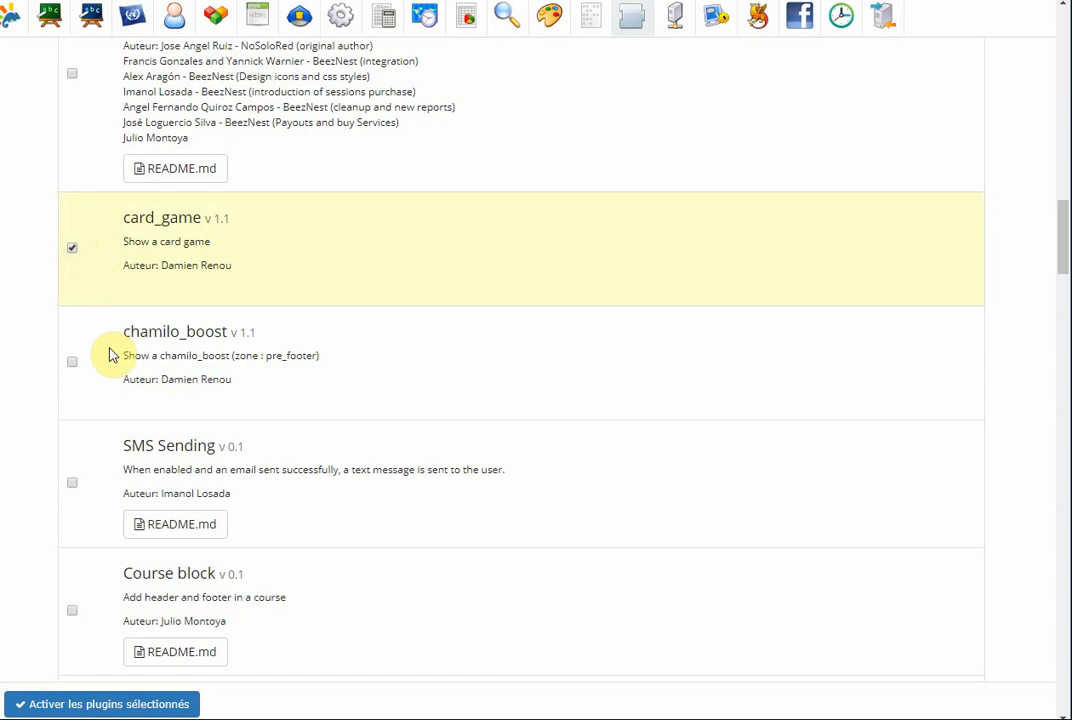
click(115, 706)
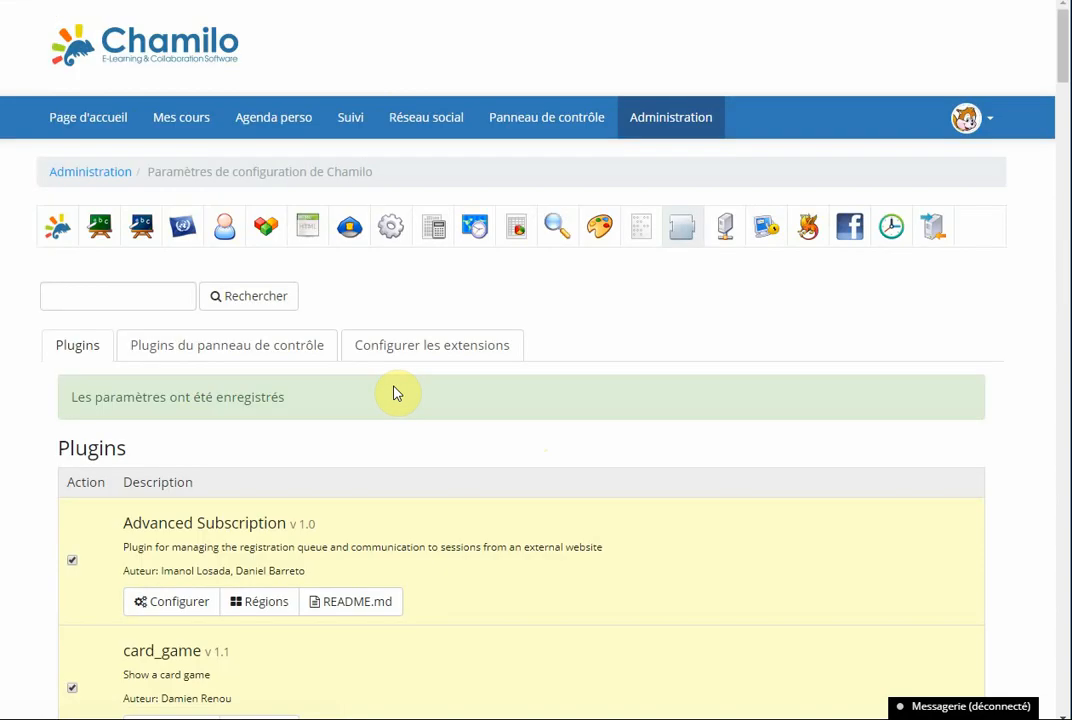
- Assign the card_game plugin to the content_top region, save the regions and return to the home page
scroll(395, 392, down, 5)
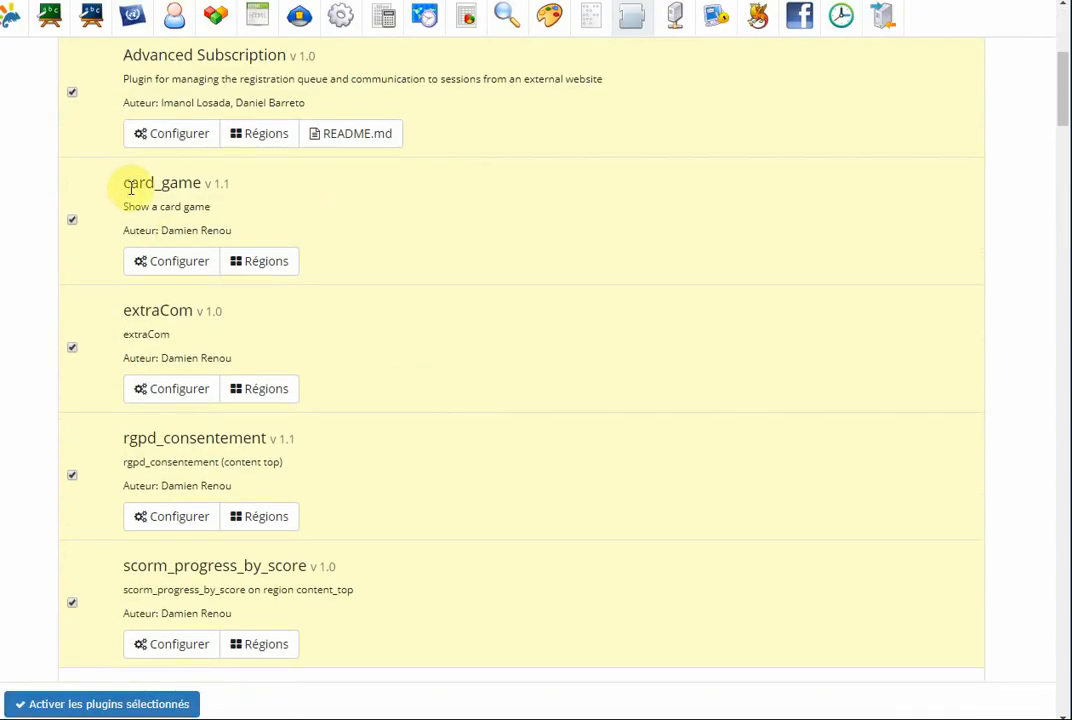
click(256, 270)
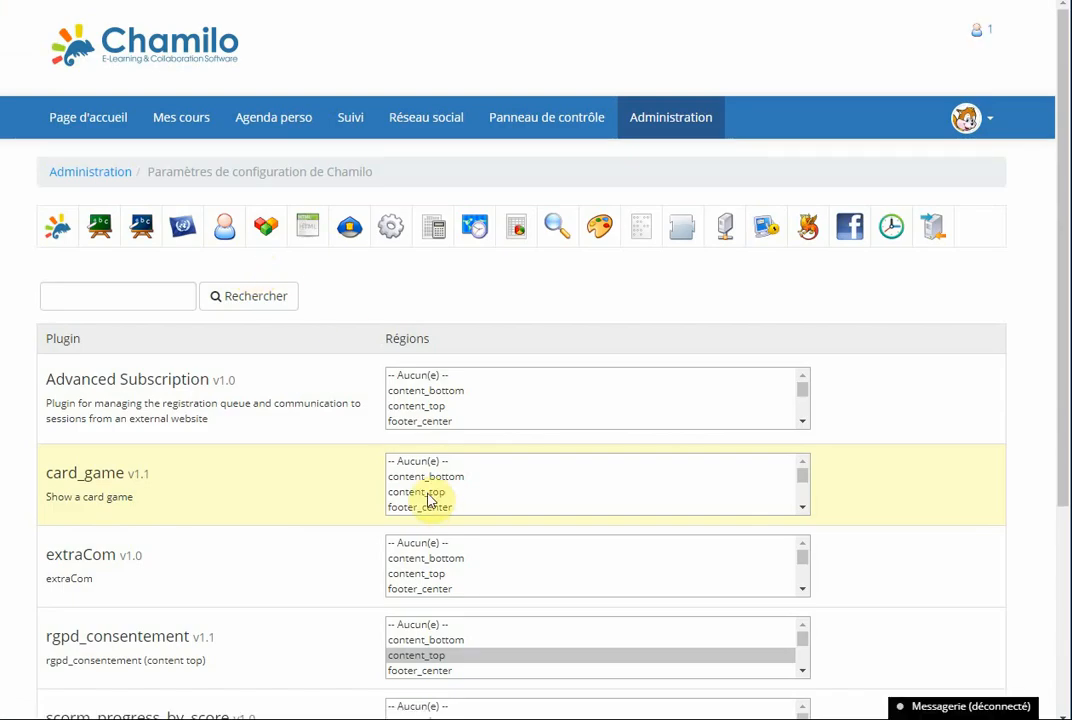
click(435, 492)
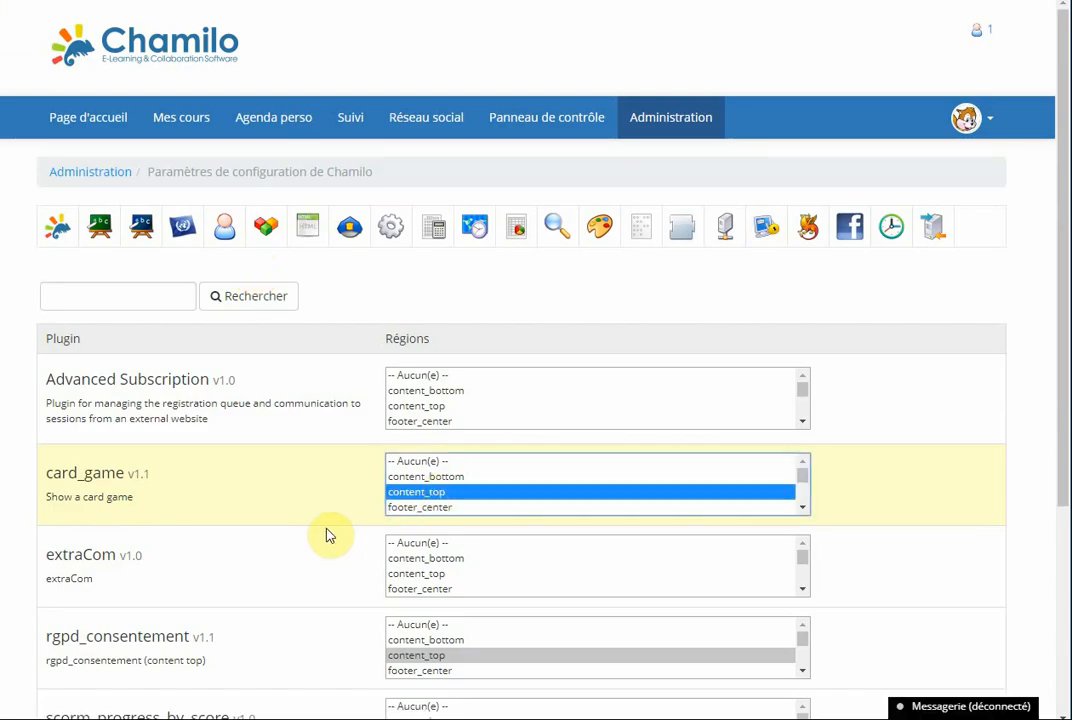
scroll(320, 525, down, 3)
click(145, 524)
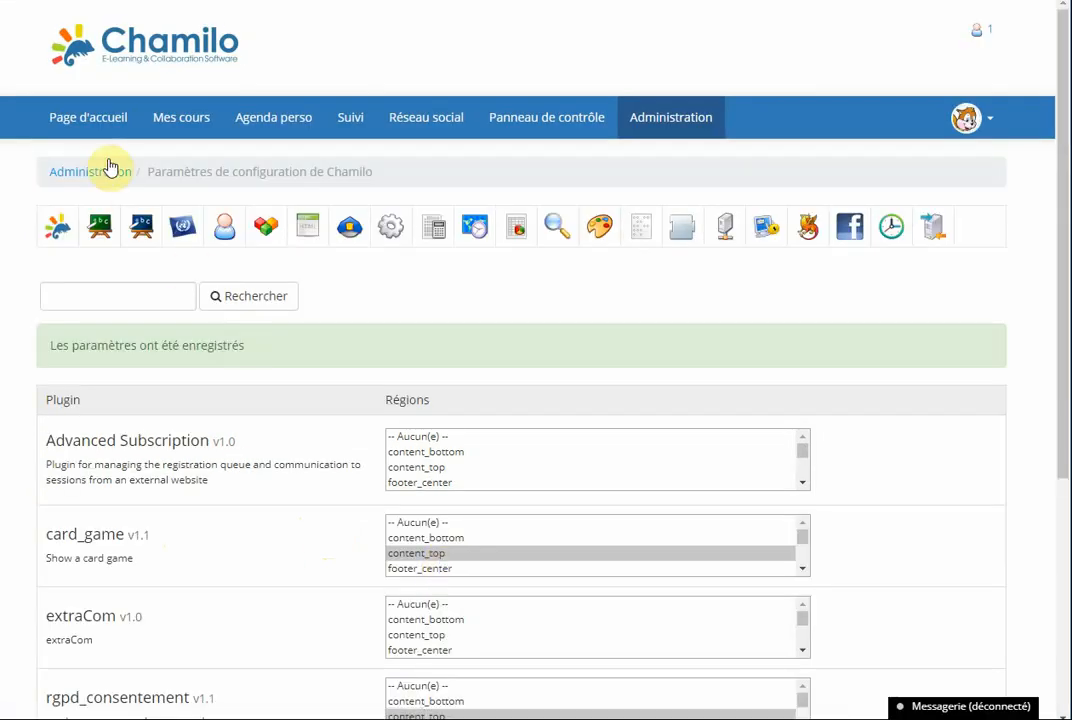
click(92, 124)
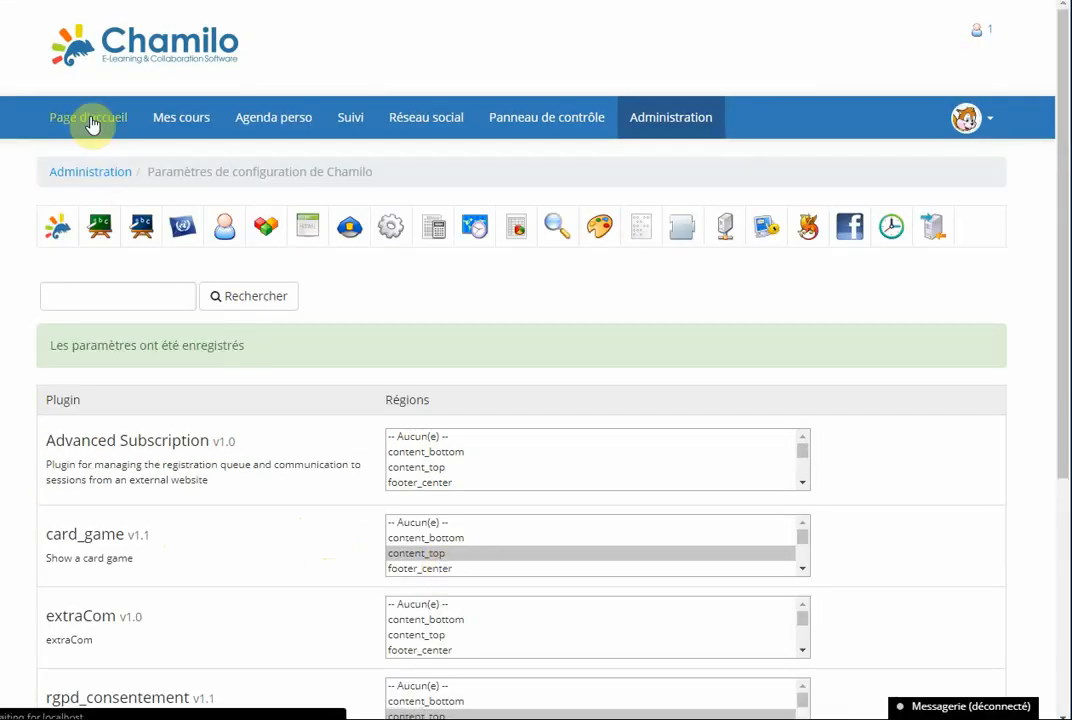